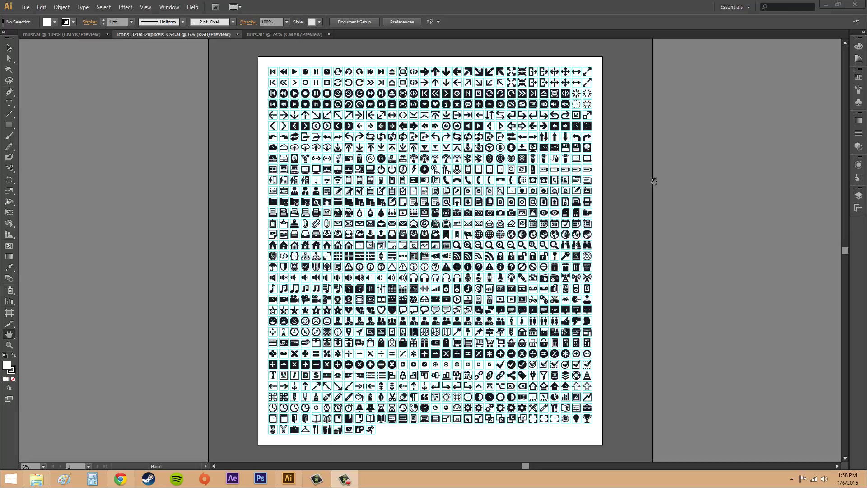
- Start a new document named "start" and review the available document profiles, keeping the Web profile
click(25, 7)
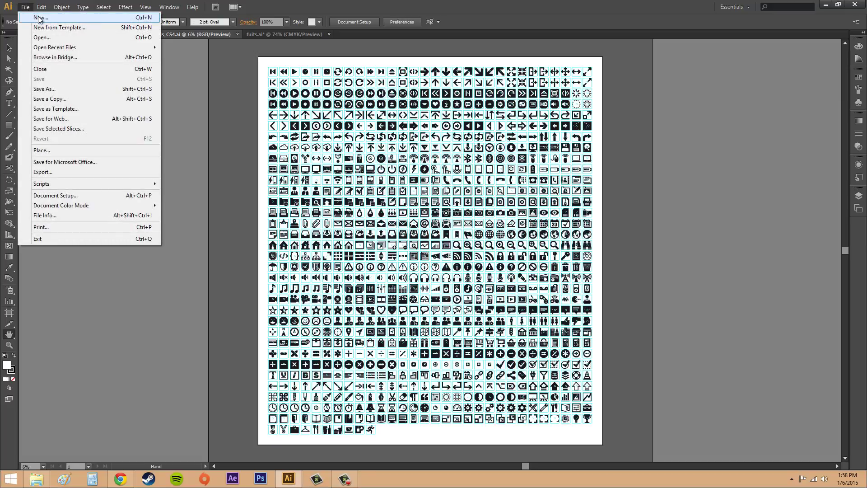
click(40, 17)
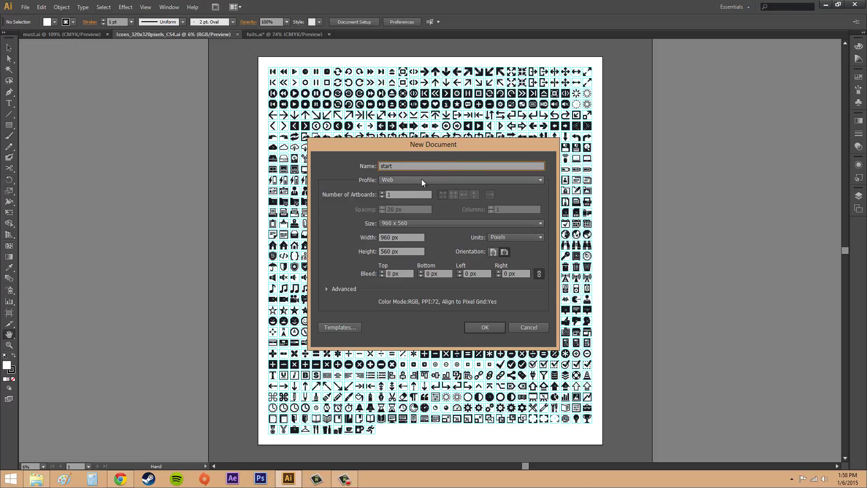
click(435, 179)
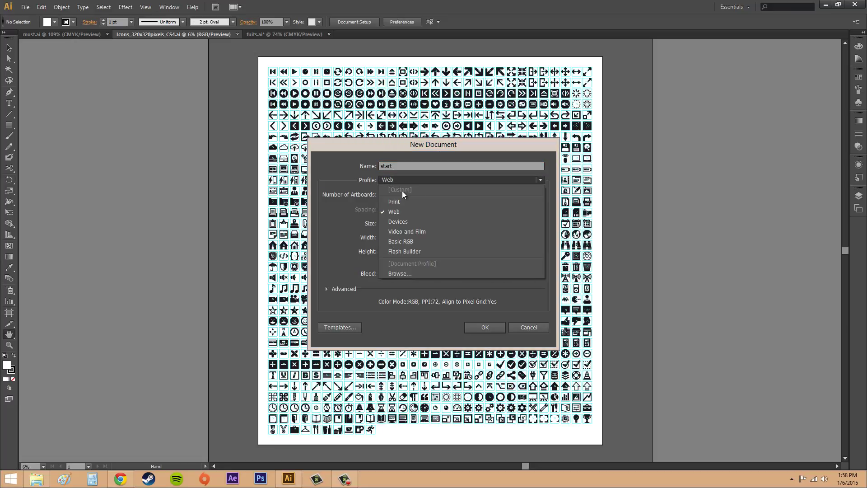
click(384, 181)
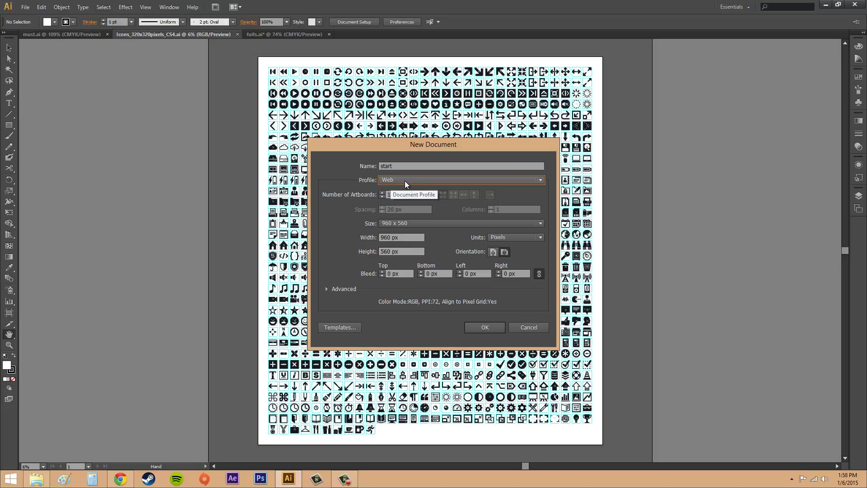
click(404, 181)
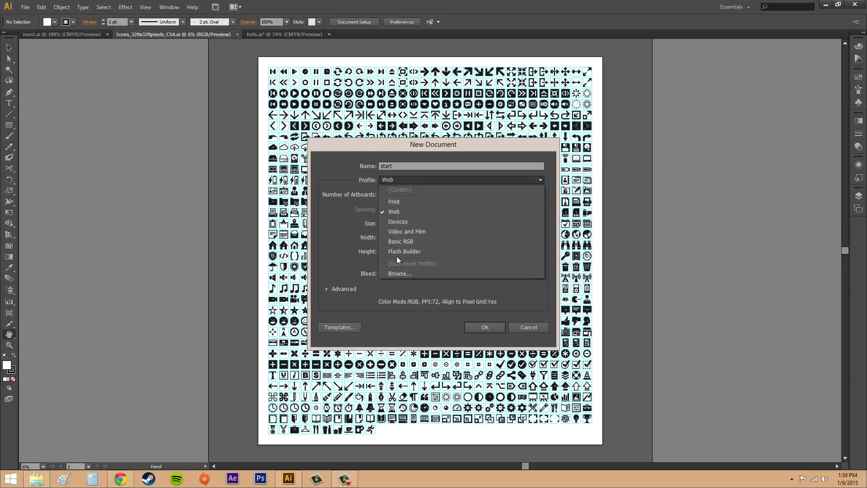
click(400, 183)
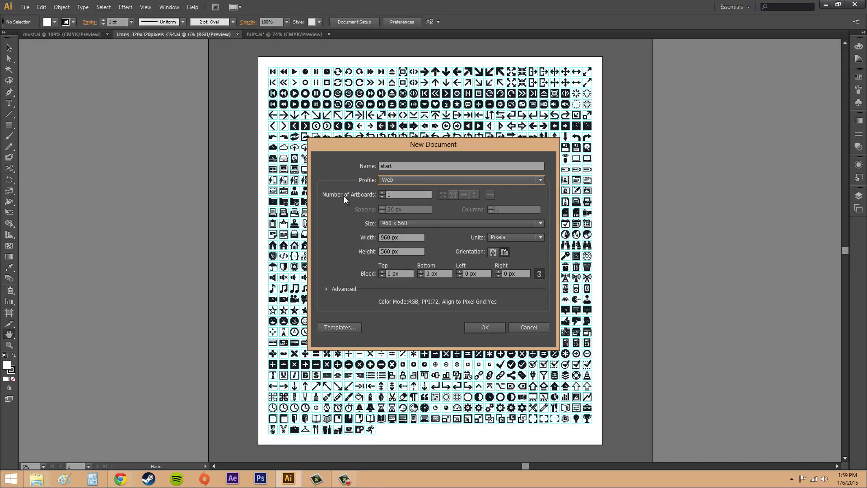
- Set the new document to 2 artboards with a size of 1024 x 768
click(382, 193)
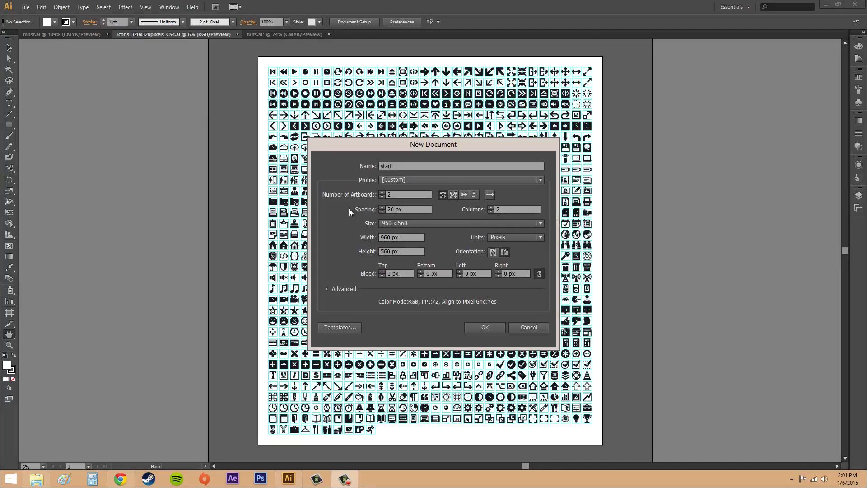
click(418, 221)
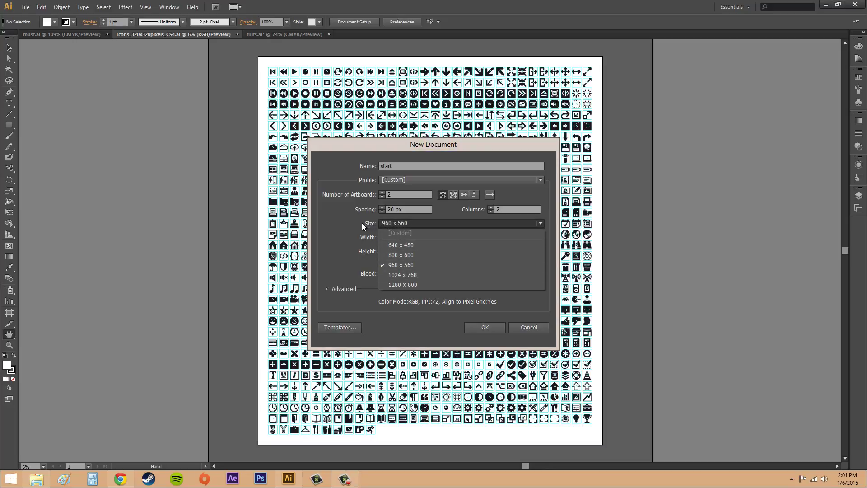
click(332, 233)
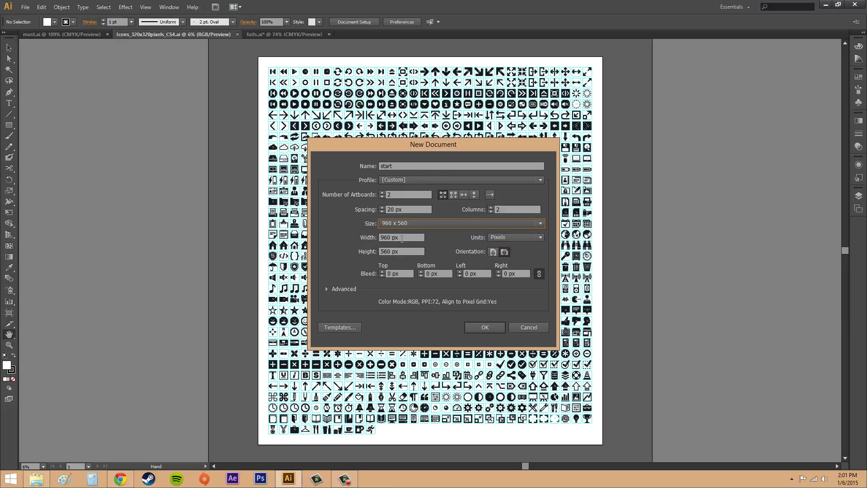
click(419, 224)
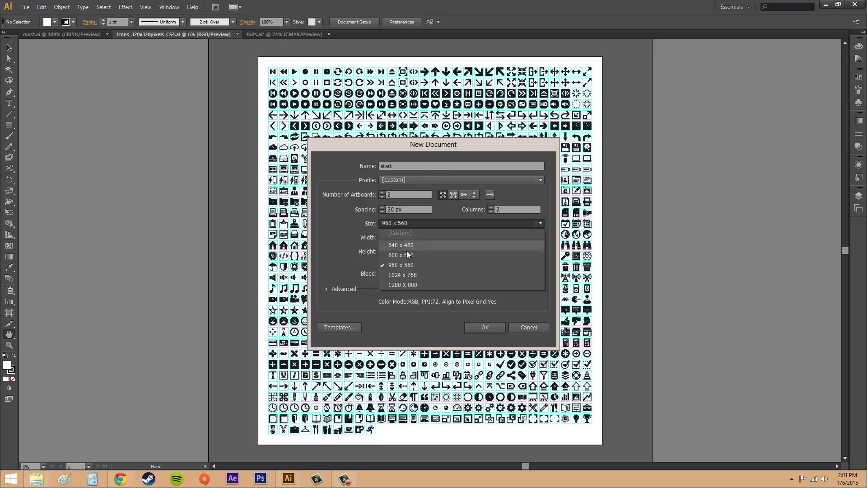
click(403, 274)
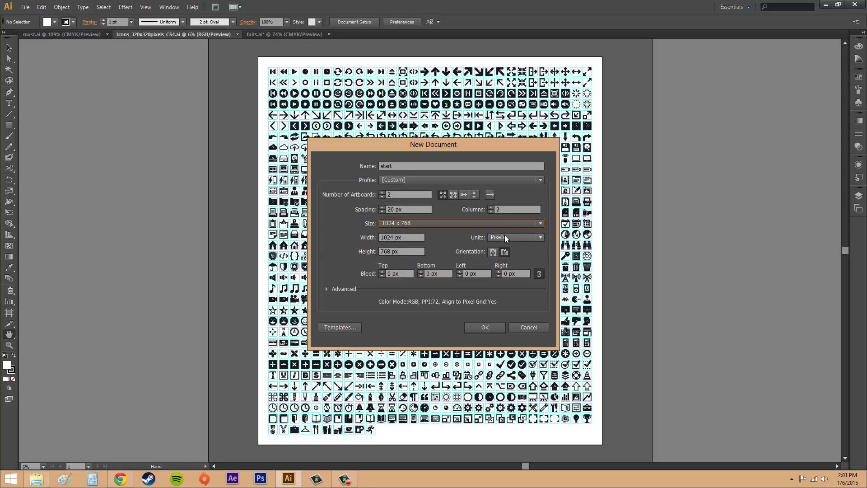
- Review the measurement units available for the new document, keeping Pixels
click(522, 241)
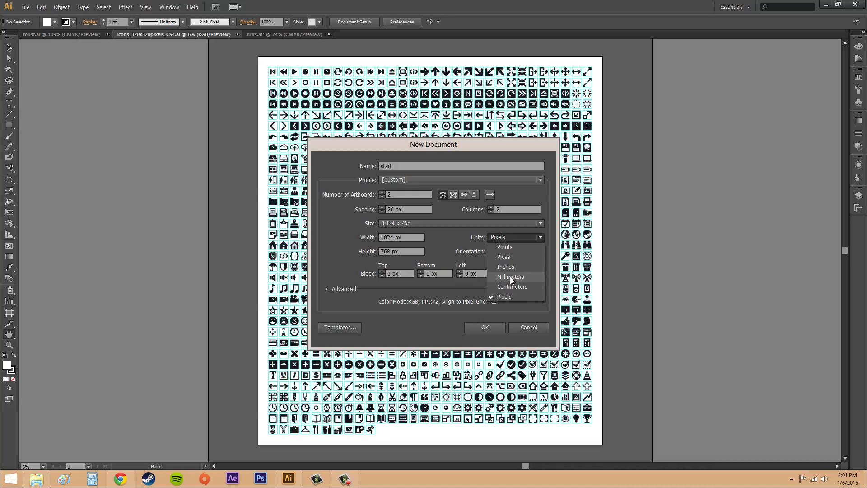
click(516, 239)
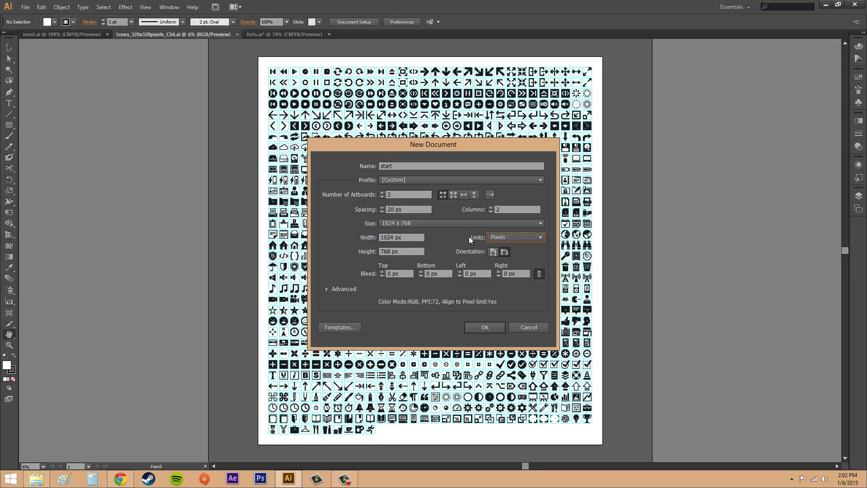
click(519, 240)
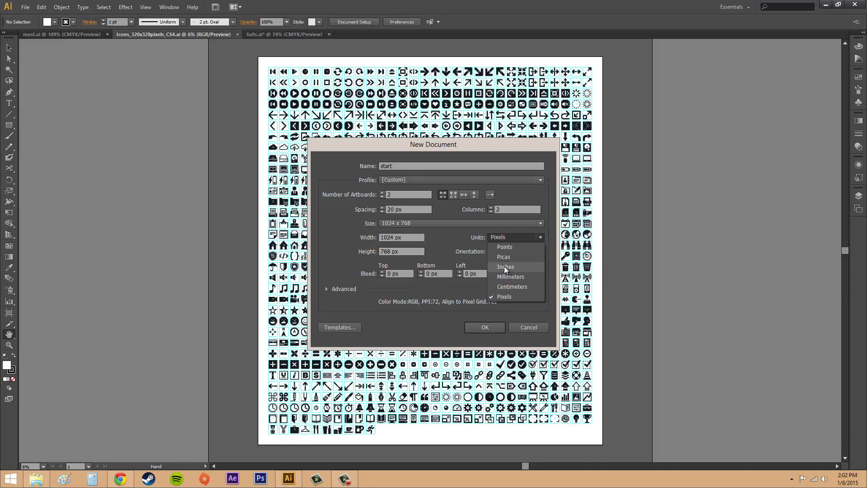
click(461, 252)
key(F9)
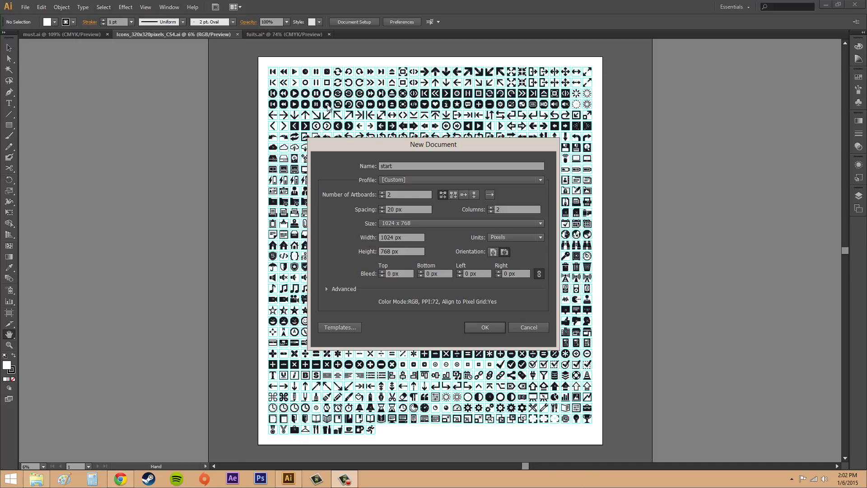
- Try the portrait and landscape orientations for the artboards, ending on landscape
click(505, 253)
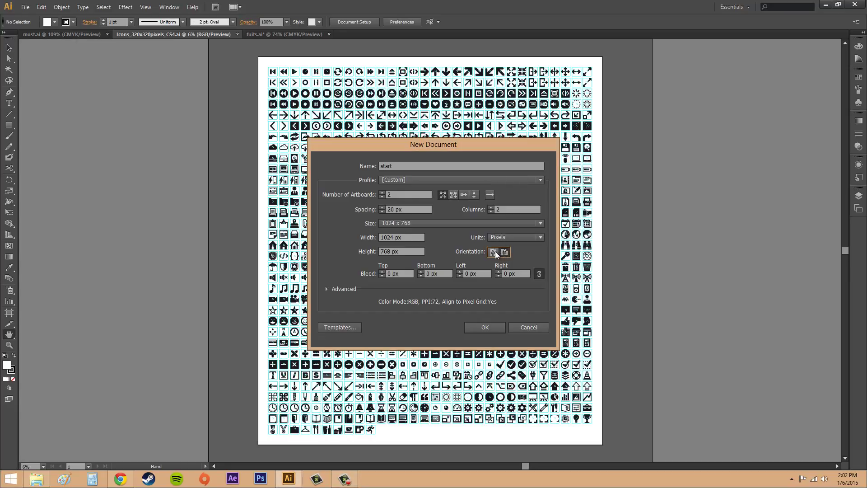
click(494, 252)
click(506, 251)
click(493, 253)
click(505, 252)
click(494, 252)
click(506, 253)
click(669, 342)
- Show the advanced document settings, try the CMYK color mode and return it to RGB
click(326, 288)
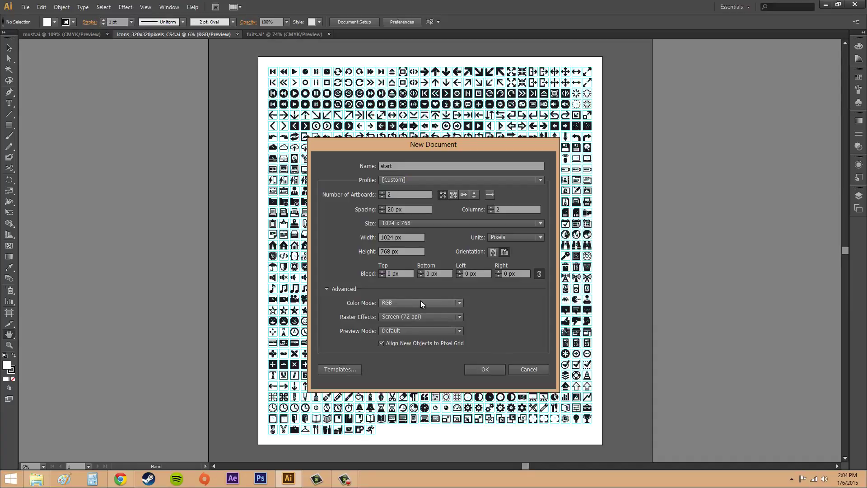
click(456, 304)
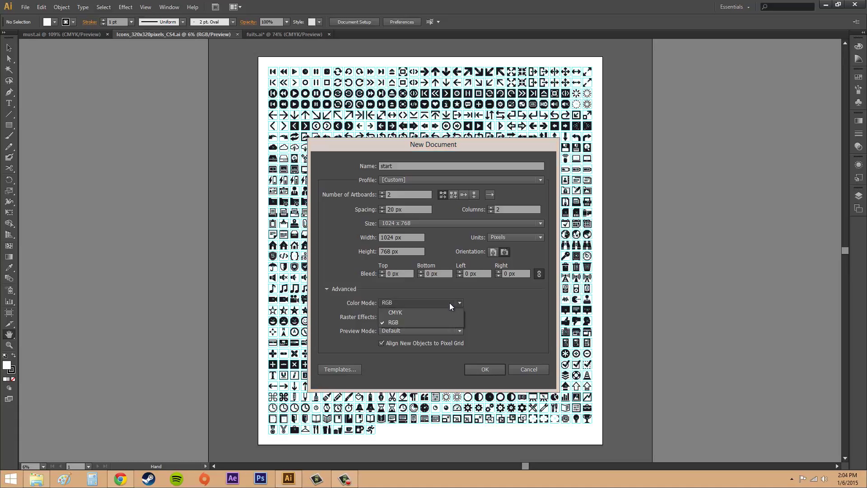
click(396, 312)
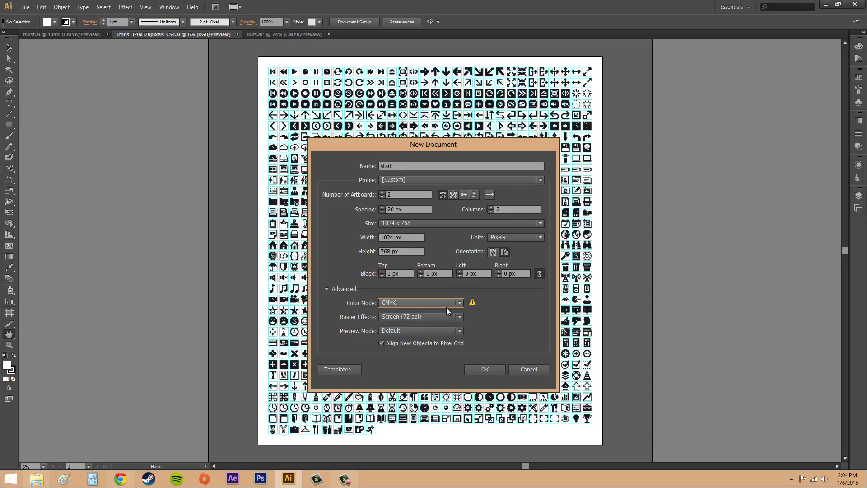
click(426, 305)
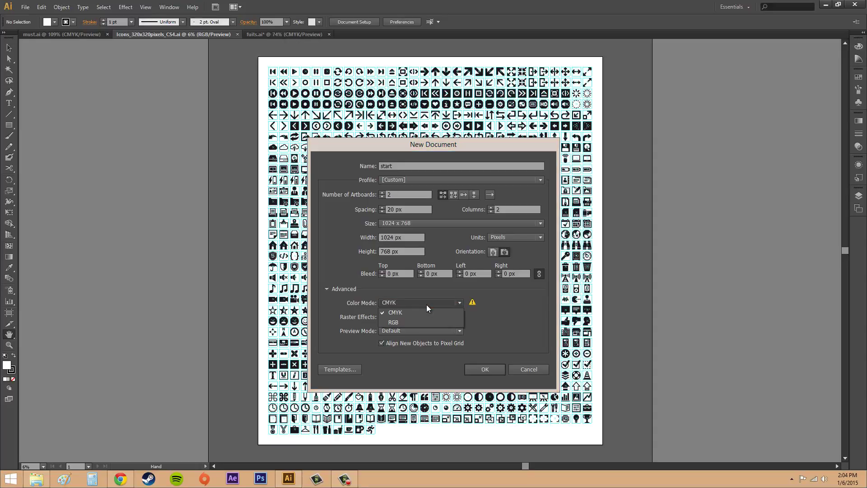
click(427, 305)
click(426, 304)
click(406, 321)
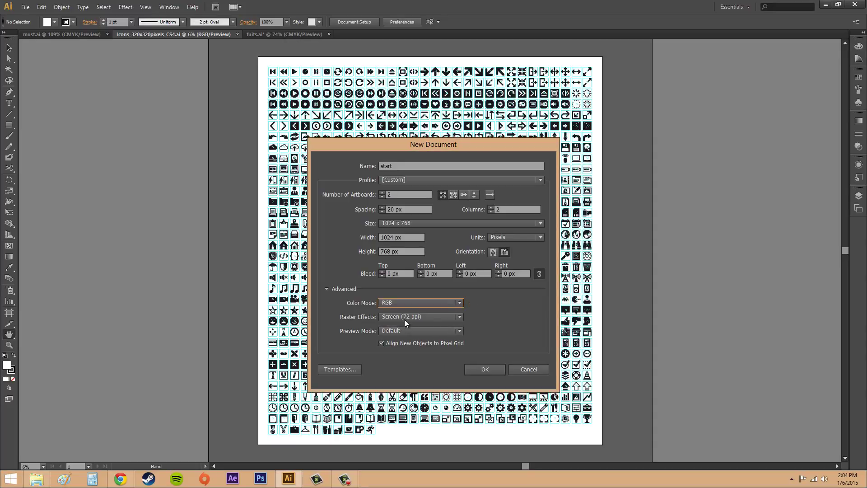
- Examine the raster effects resolutions, the preview modes and the option for aligning new objects to the pixel grid
click(413, 305)
click(413, 306)
click(403, 317)
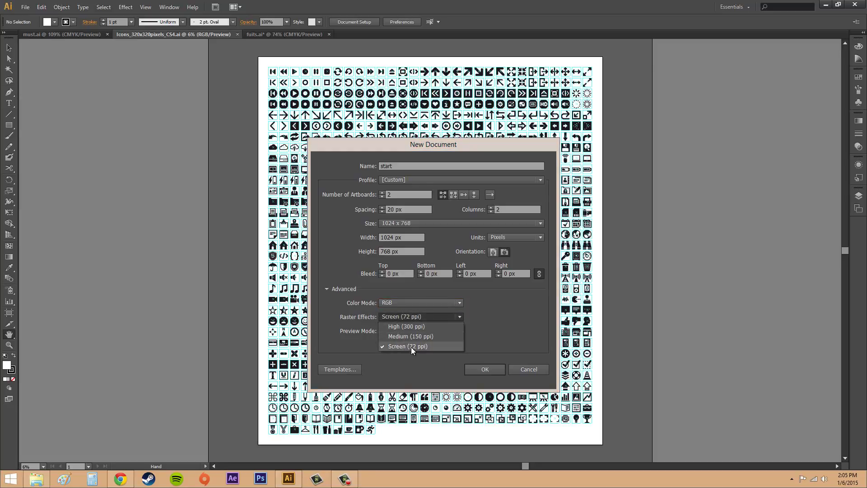
click(407, 318)
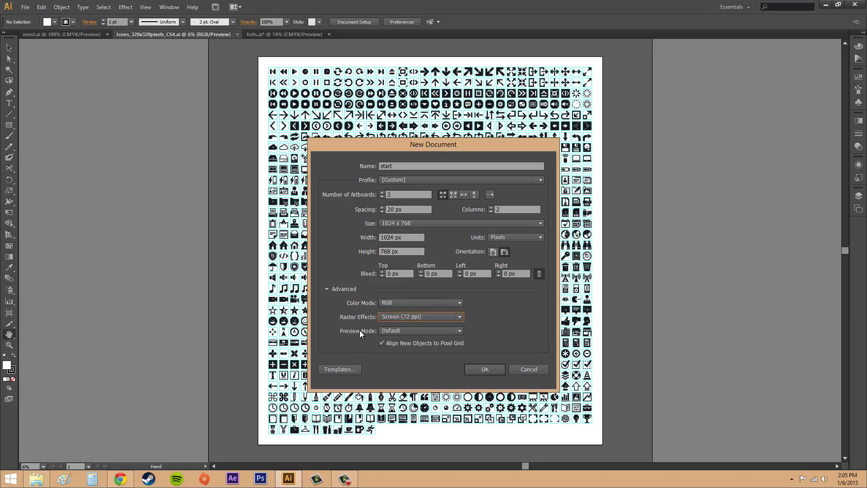
click(404, 332)
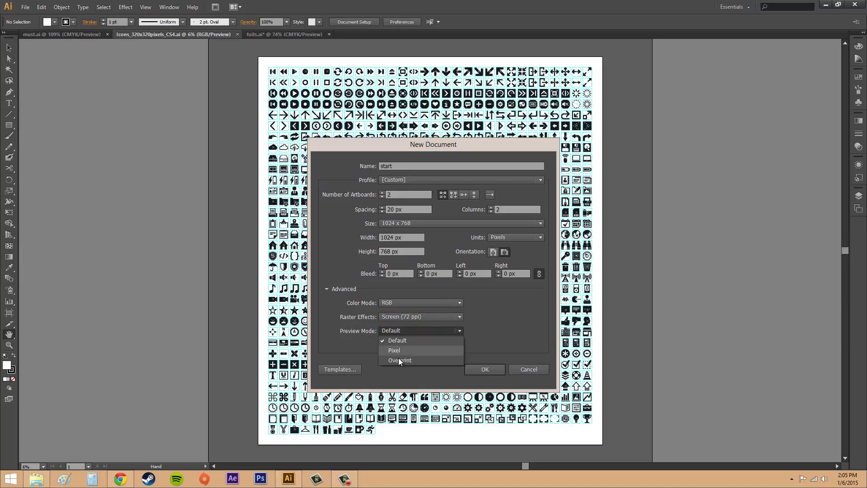
click(438, 329)
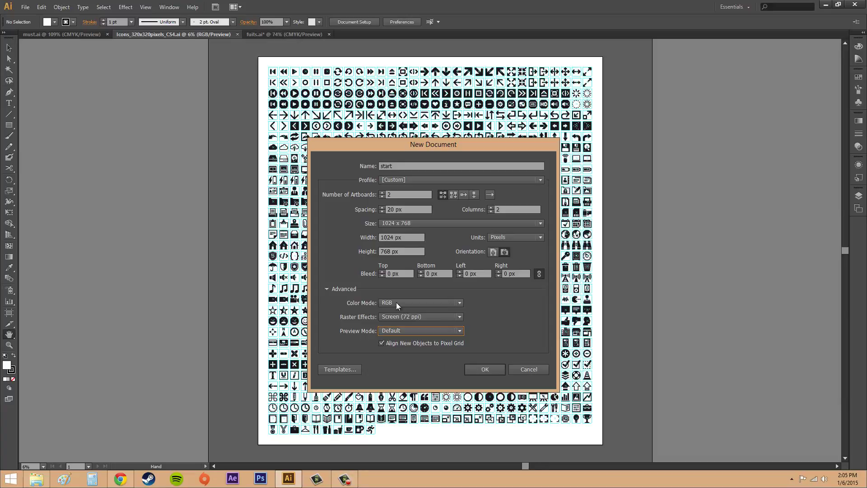
click(381, 343)
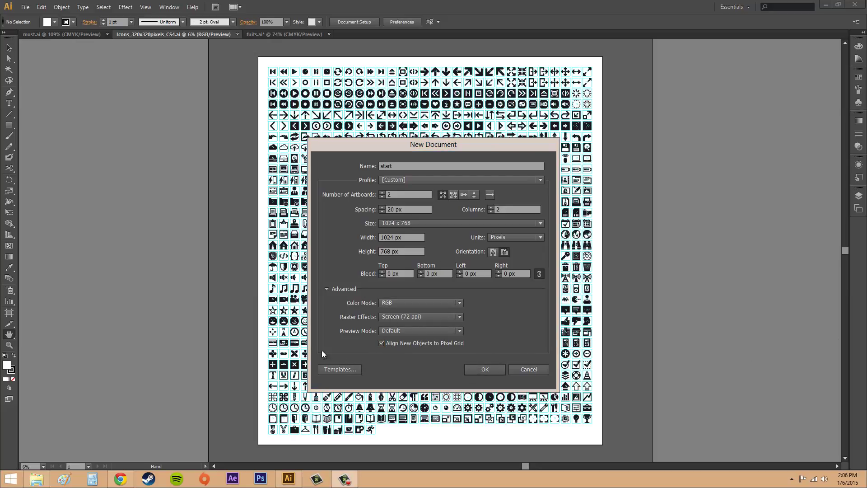
click(346, 183)
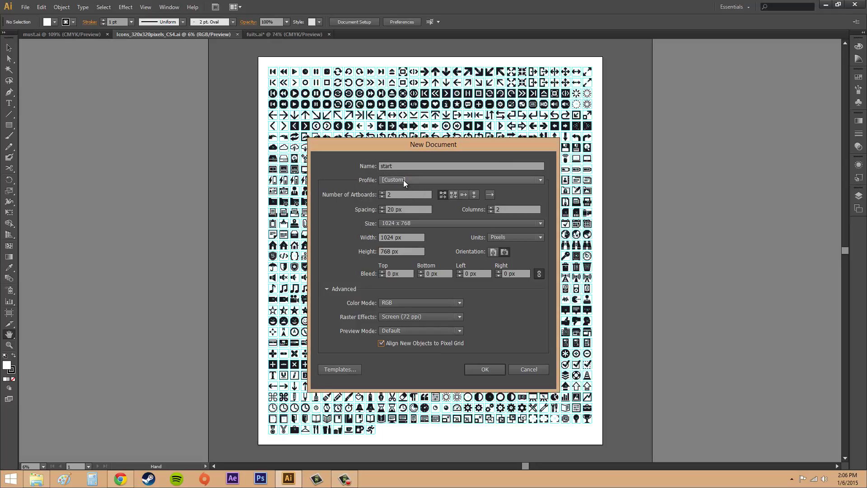
- Change the document profile to Devices and try the iPhone and Galaxy S sizes
click(403, 180)
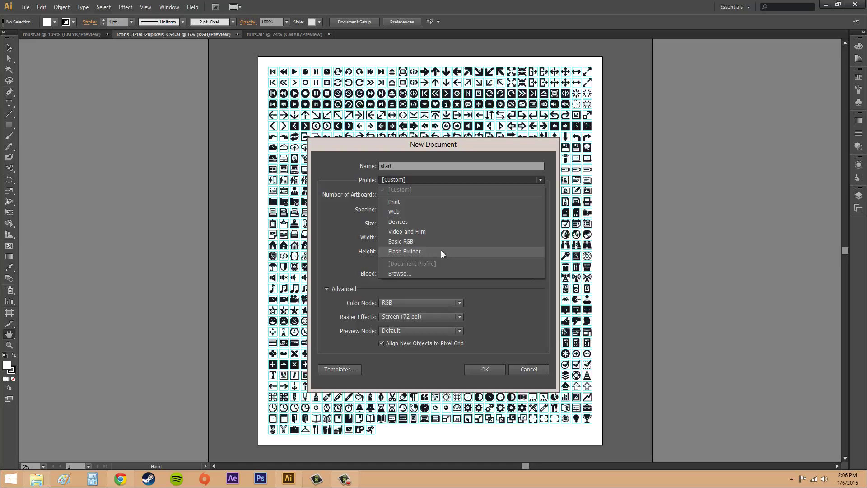
click(400, 221)
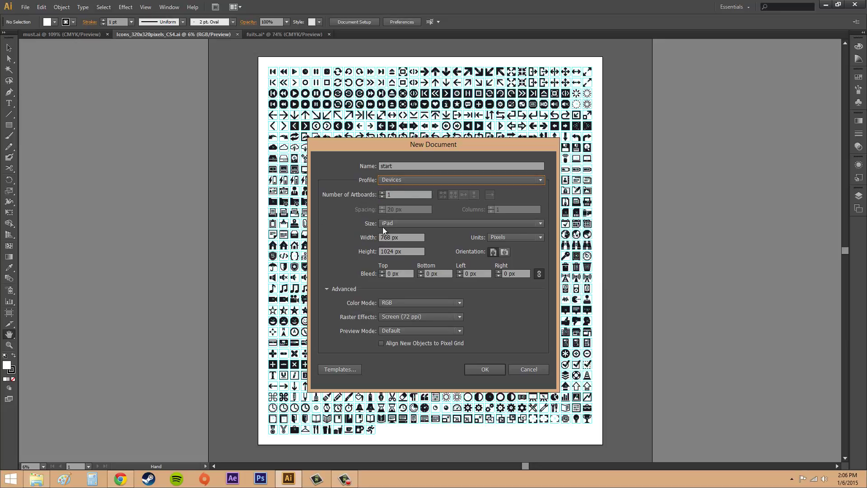
click(434, 224)
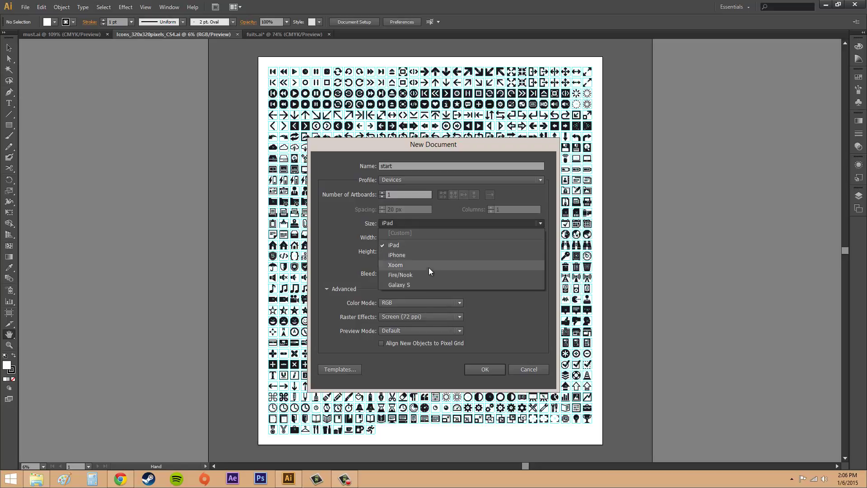
click(402, 254)
click(424, 224)
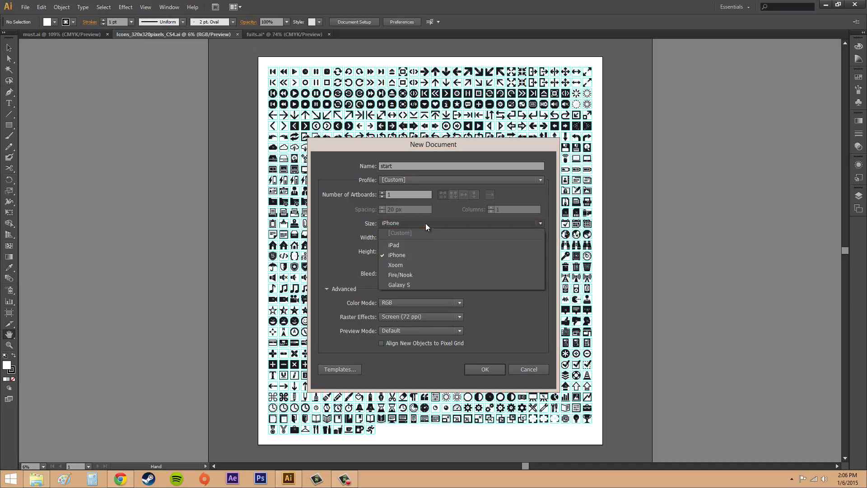
click(417, 285)
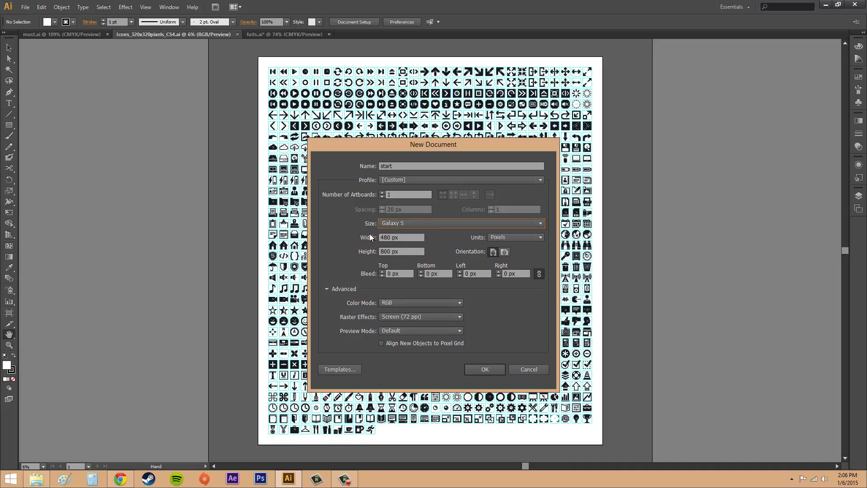
- Try the iPhone, Xoom and Fire/Nook sizes, and set the document size to iPad
click(459, 221)
click(423, 253)
click(459, 224)
click(429, 268)
click(433, 225)
click(415, 278)
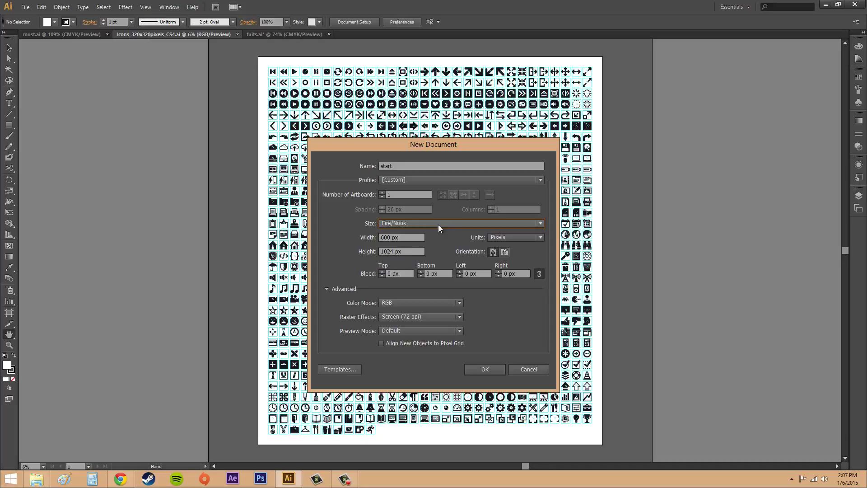
click(438, 224)
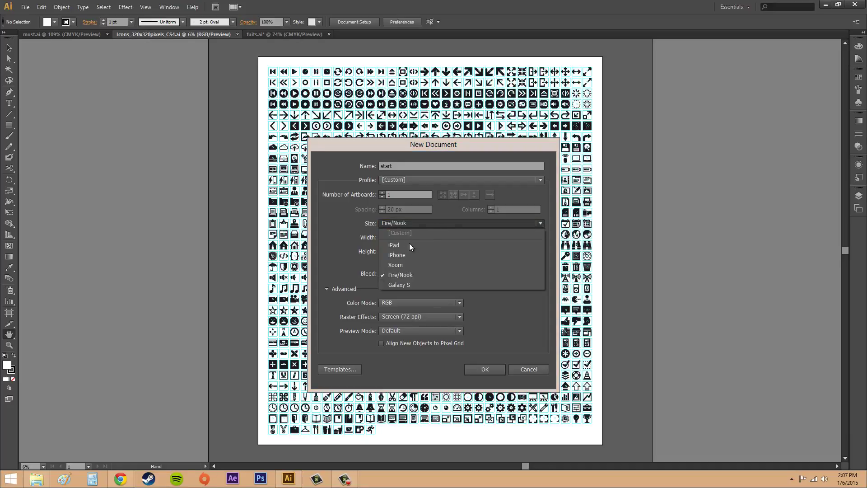
click(405, 246)
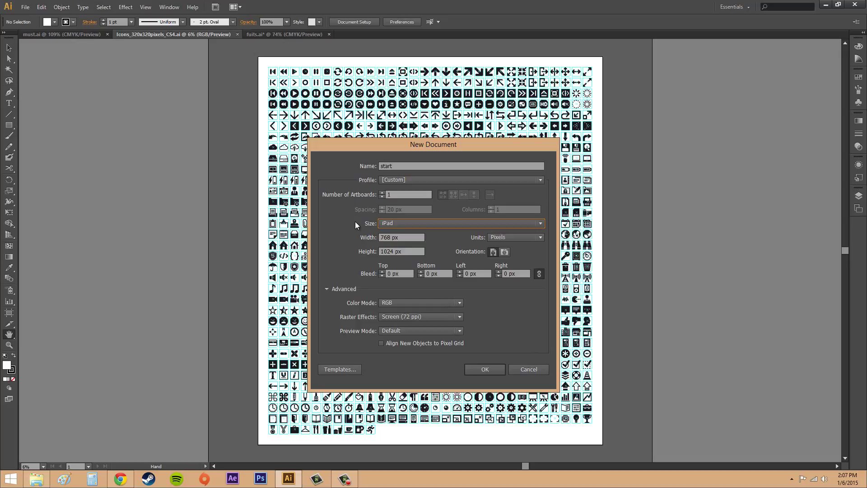
- Change the document profile to Web and examine its available size presets
click(410, 180)
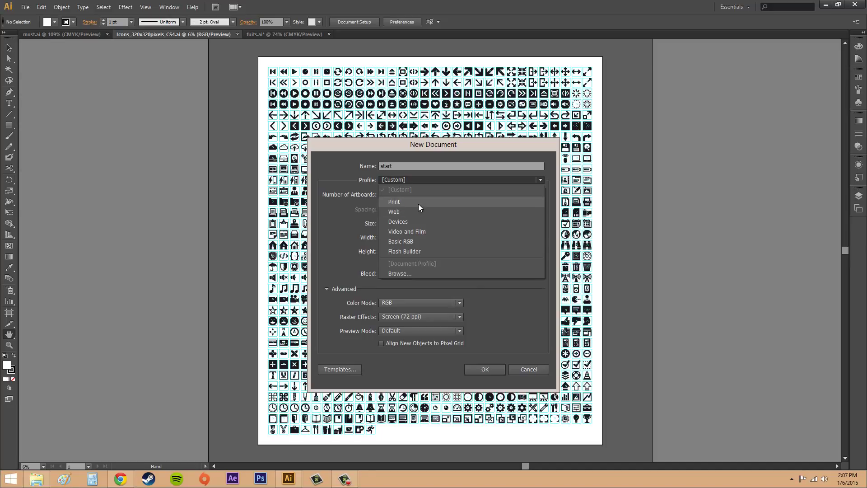
click(407, 211)
click(406, 223)
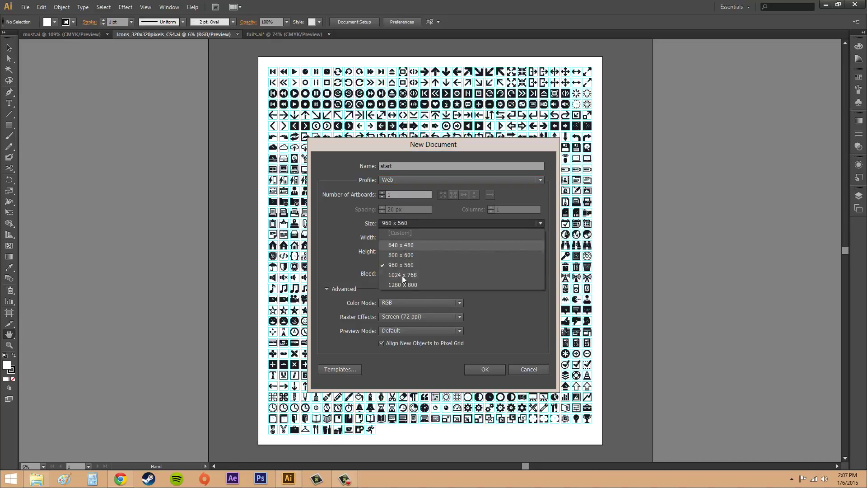
click(413, 180)
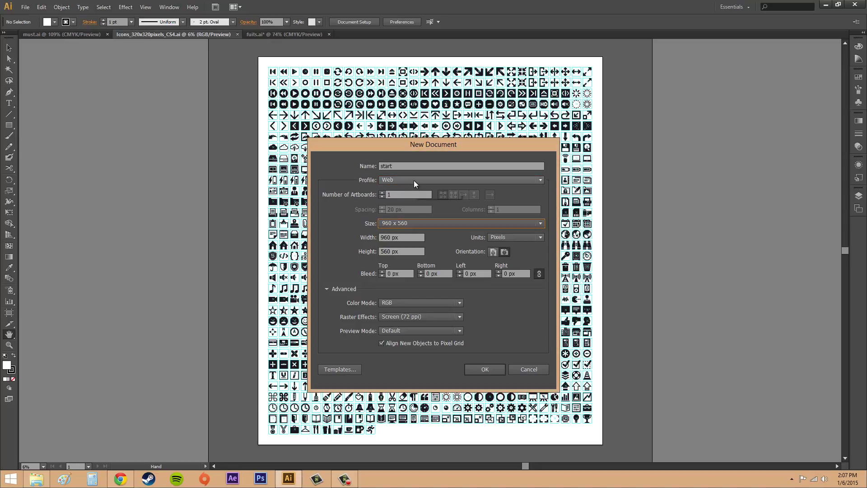
- Change the document profile to Video and Film and look through its size presets
click(414, 180)
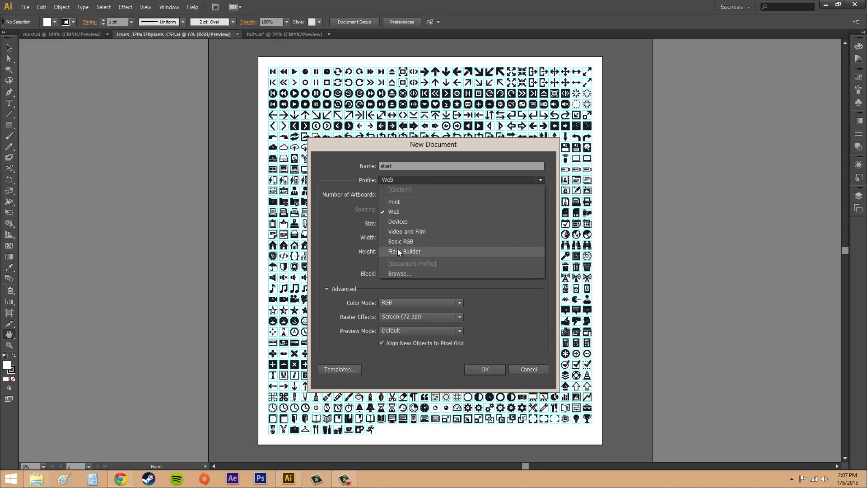
click(402, 232)
click(399, 225)
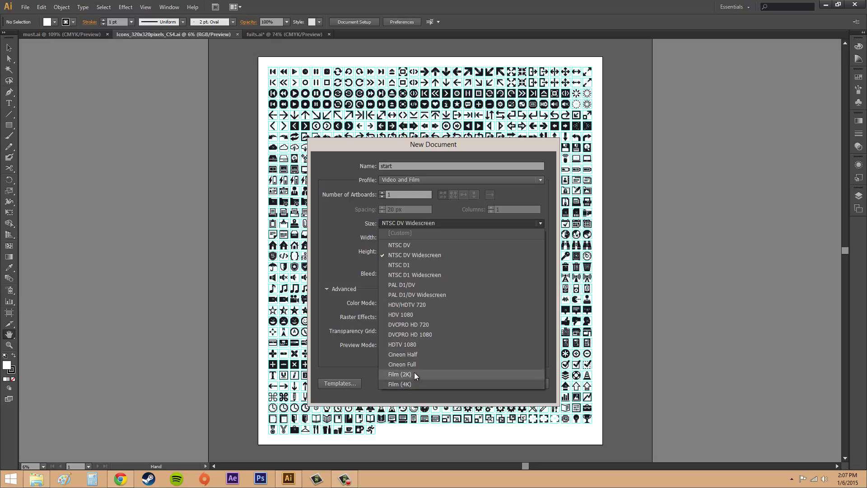
click(423, 183)
- Review the available document profiles and try the Basic RGB profile
click(423, 180)
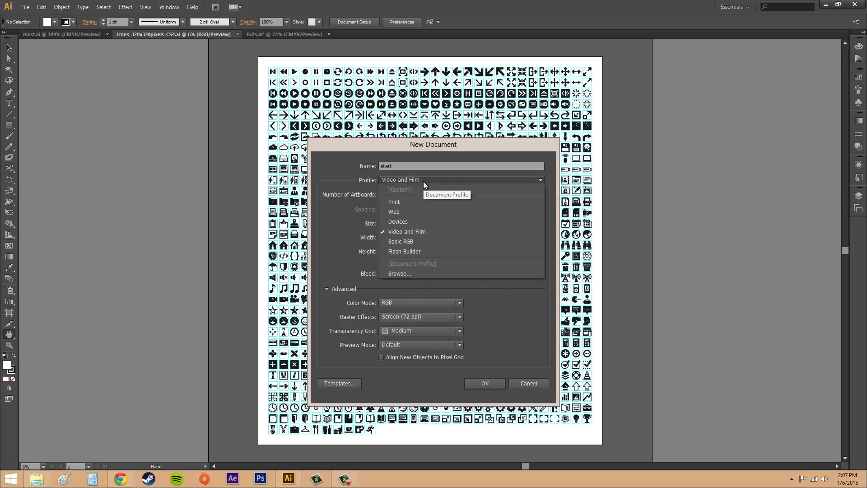
click(424, 181)
click(424, 181)
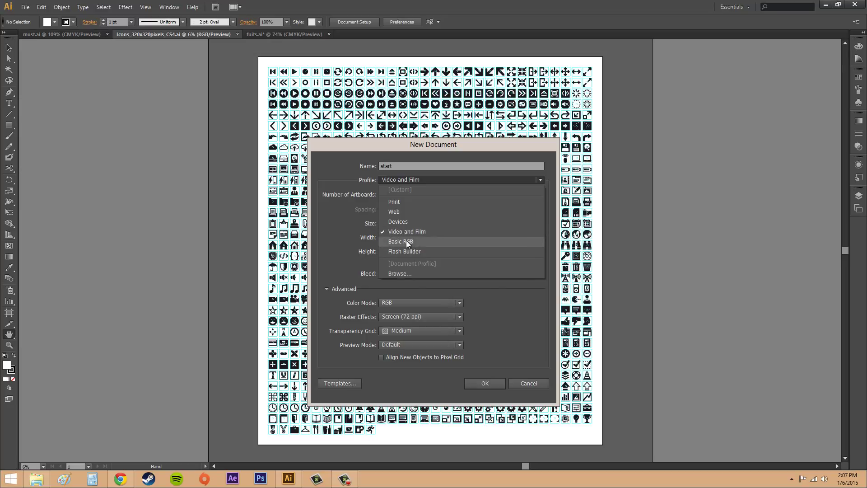
click(413, 242)
- Set the document profile to Print, keep the Letter size after reviewing the page sizes, and create the document
click(418, 180)
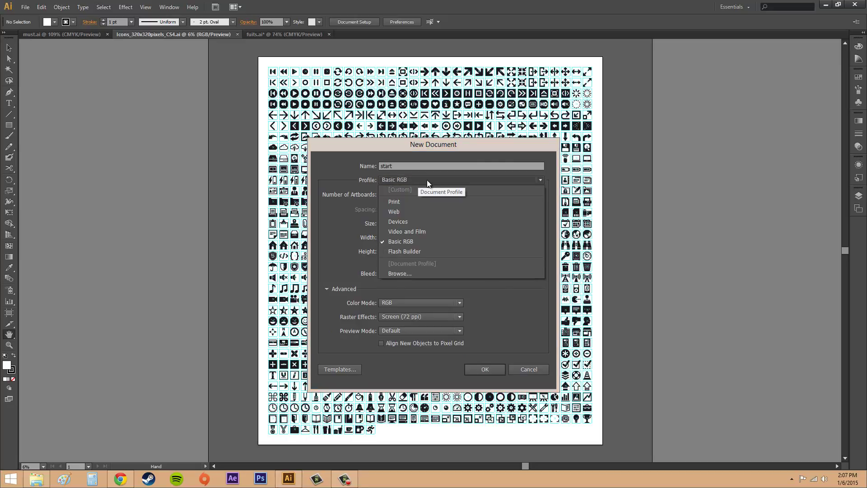
click(397, 203)
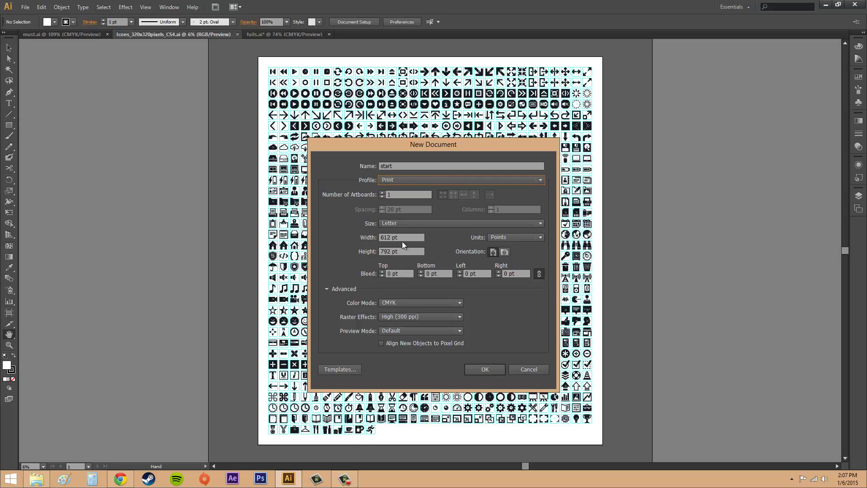
click(399, 223)
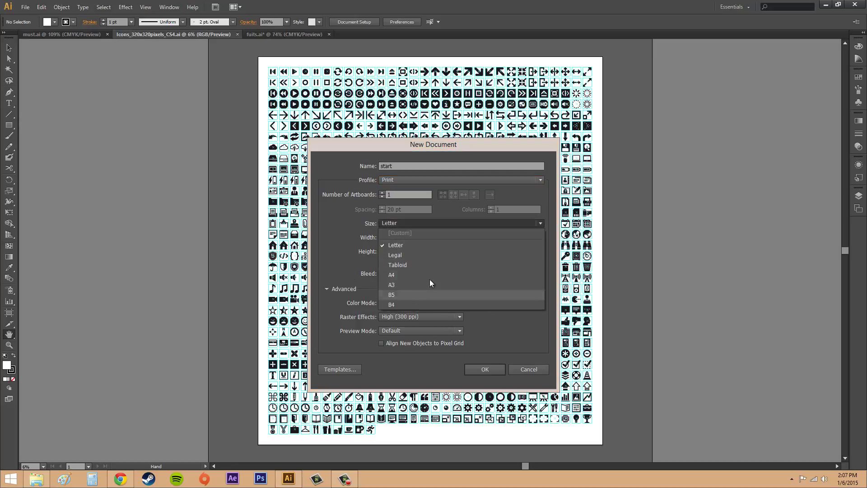
click(387, 222)
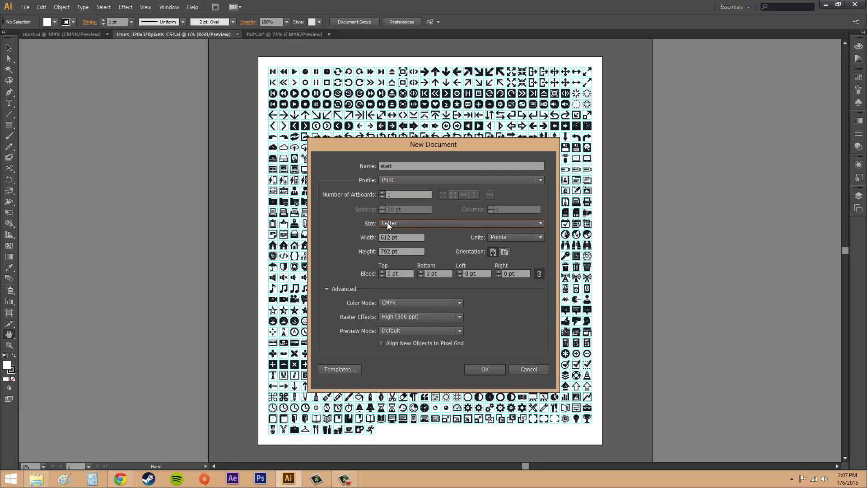
click(443, 183)
click(430, 194)
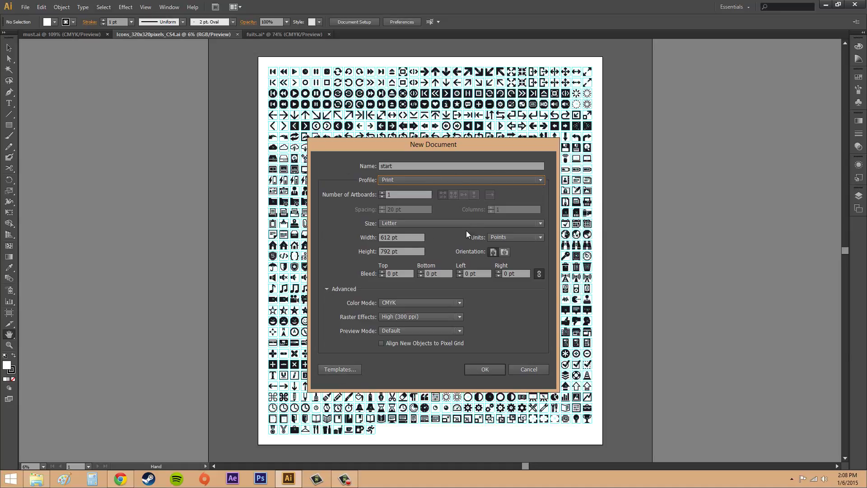
click(490, 369)
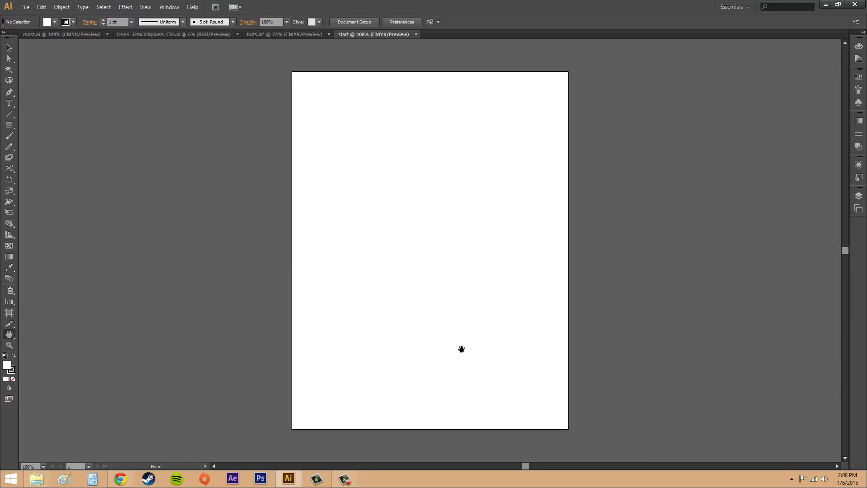